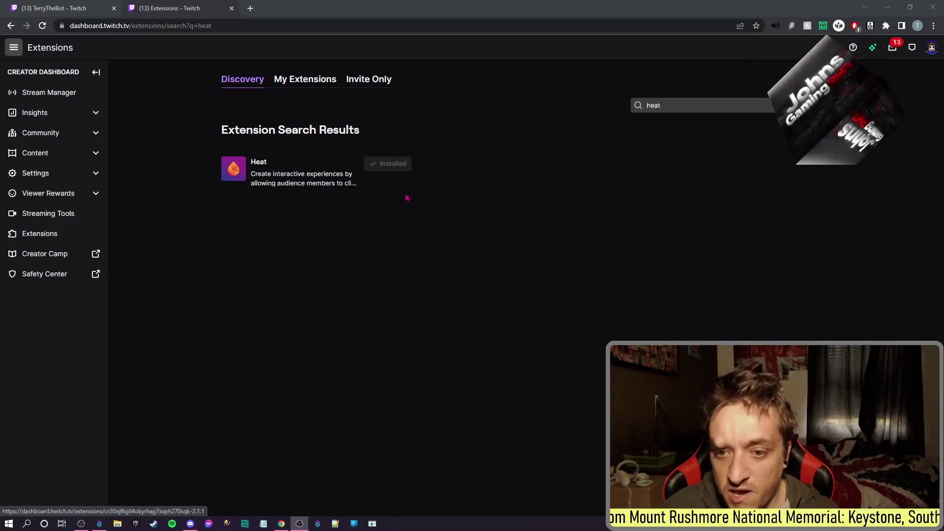
- Check among the installed Twitch extensions that Heat is activated as Overlay 1, and put the browser away
left_click(307, 79)
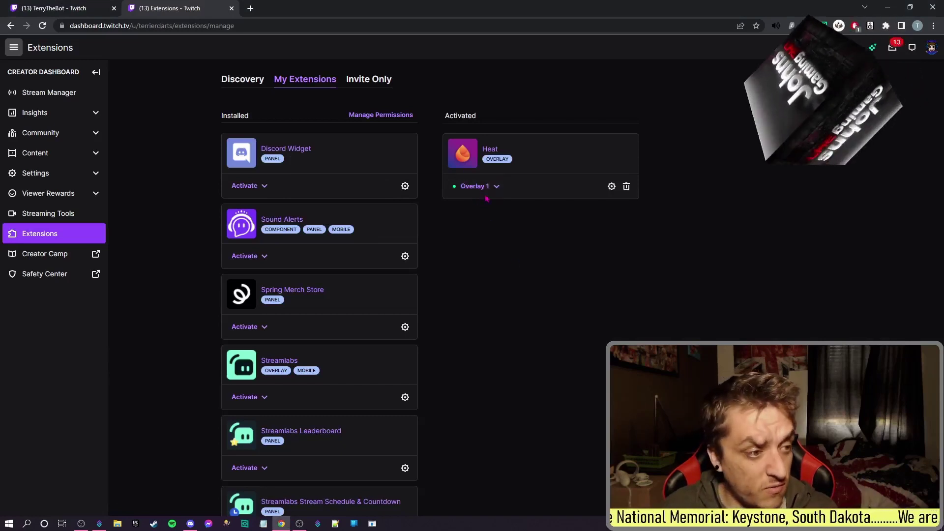
left_click(475, 186)
left_click(475, 186)
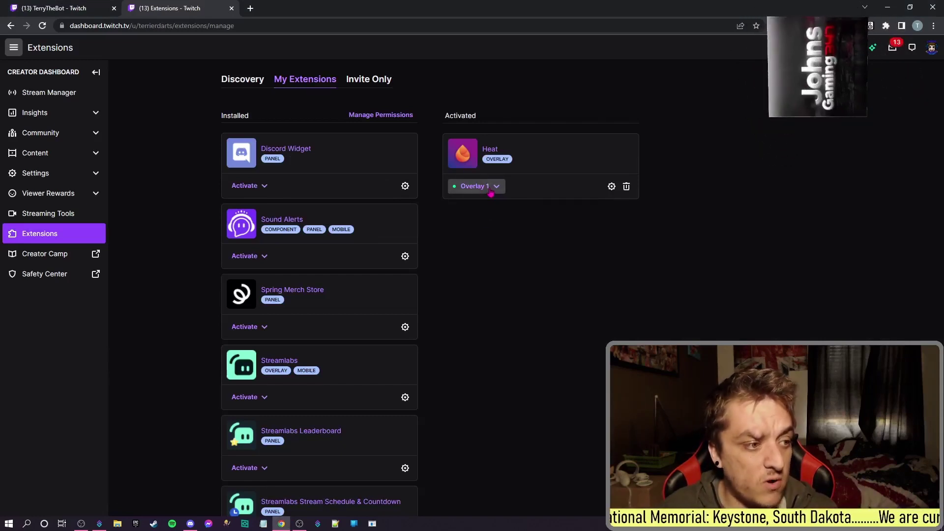
left_click(888, 7)
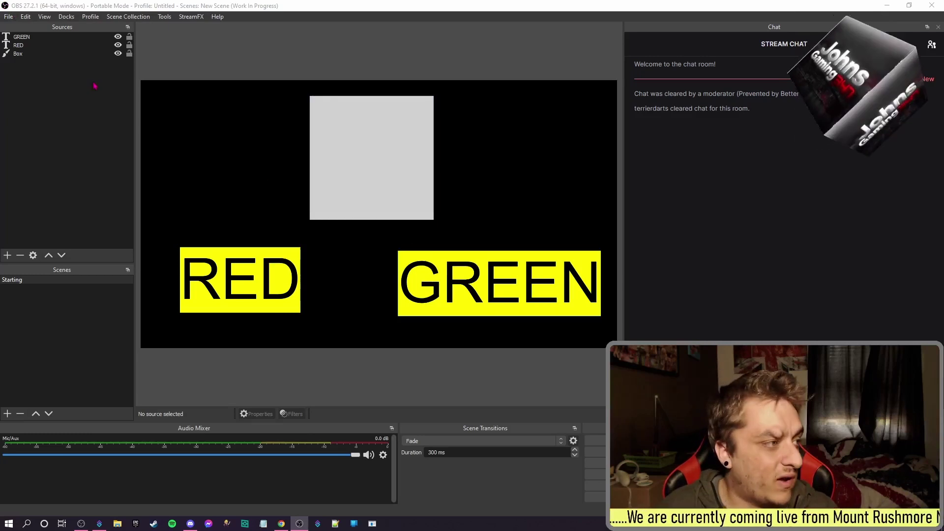
- Review the GREEN, RED and Box sources of the Starting scene in OBS, and minimize OBS
left_click(22, 37)
left_click(23, 46)
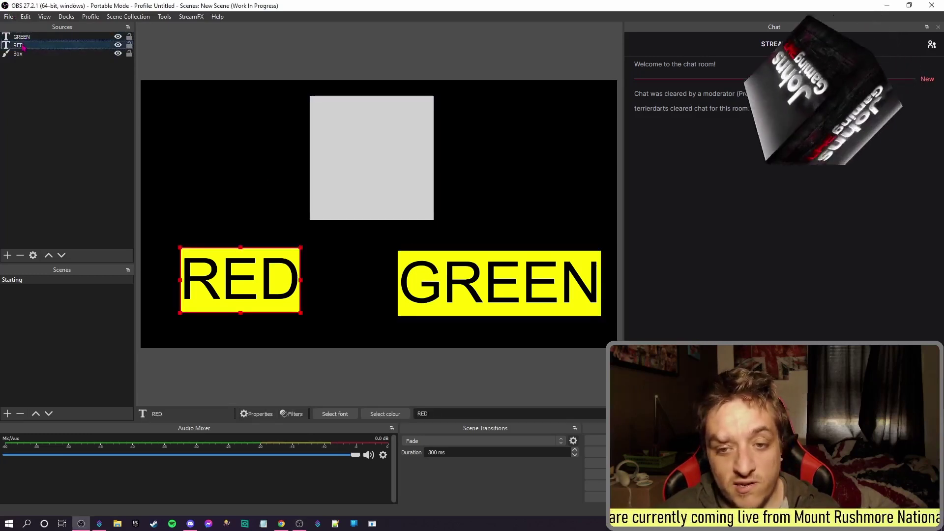
left_click(24, 54)
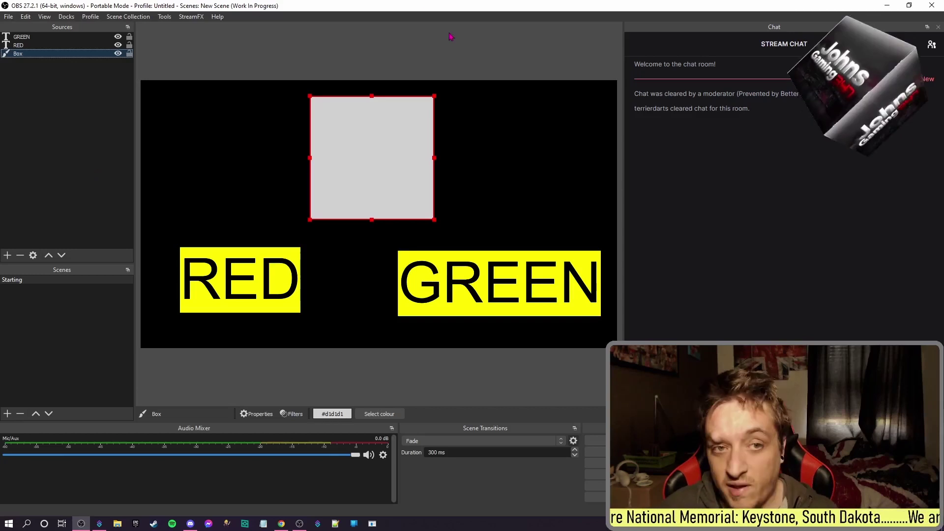
left_click(887, 6)
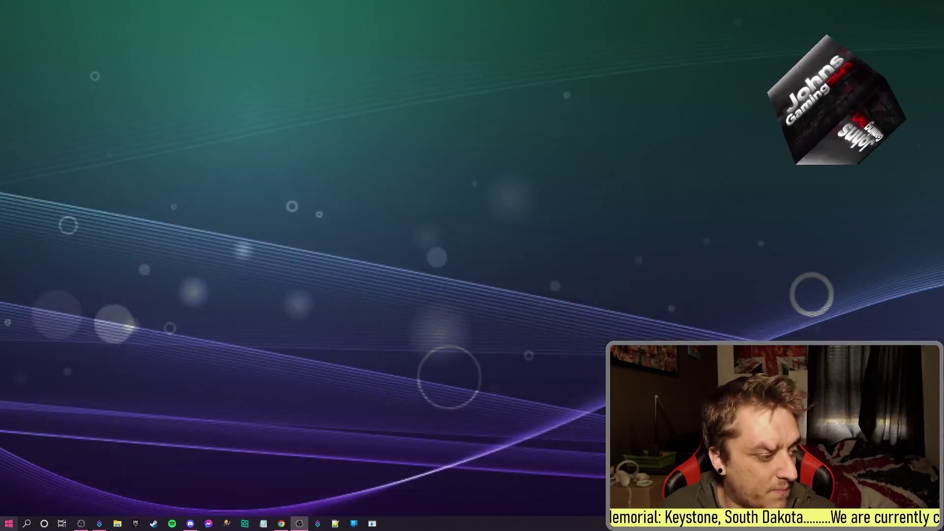
- Switch to Streamer.bot, show its list of actions and reposition the window on the desktop
left_click(100, 524)
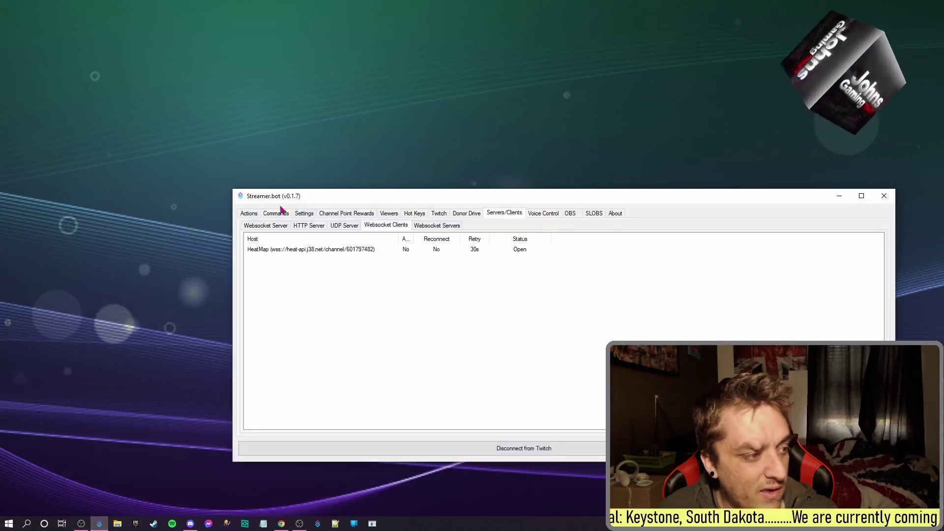
left_click(249, 213)
left_click_drag(316, 203, 134, 74)
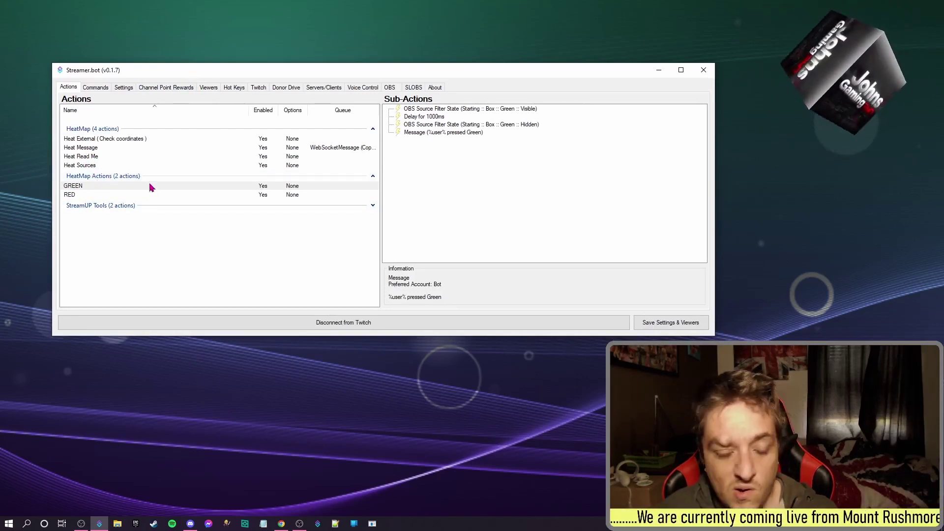
- Compile the Check if Match code in the Heat External action, check its references against the using lines, and accept the code
left_click(112, 141)
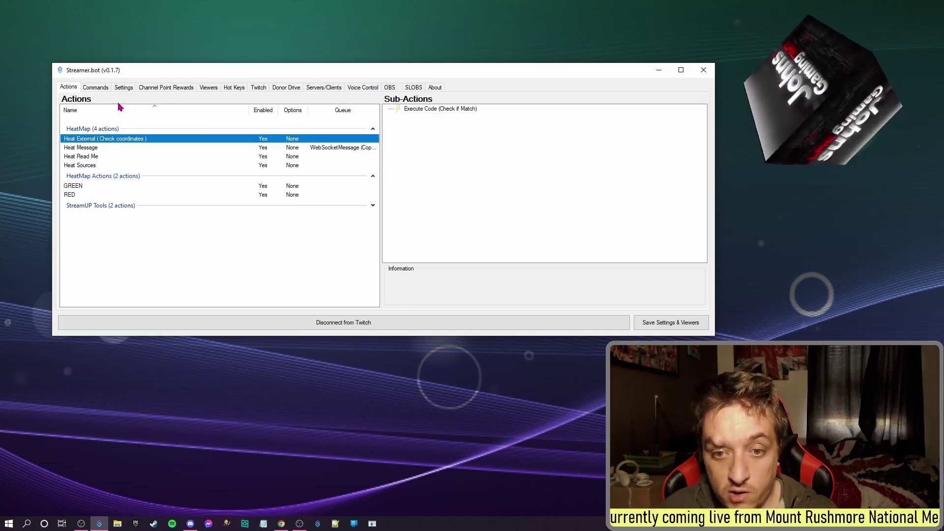
double_click(440, 108)
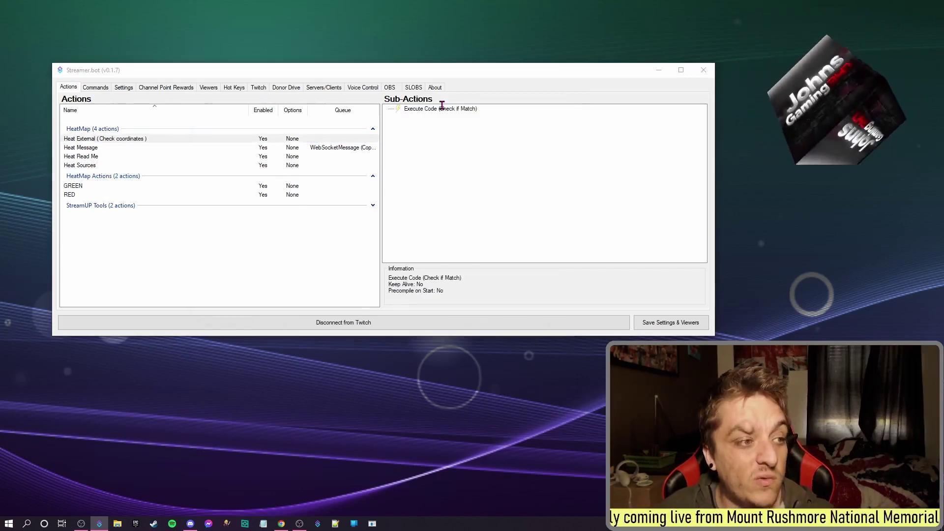
left_click(315, 328)
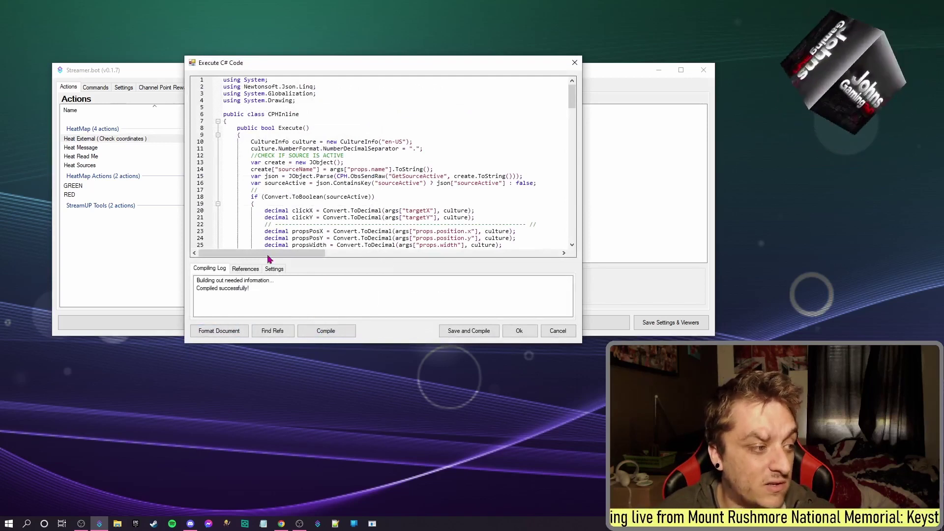
left_click(244, 269)
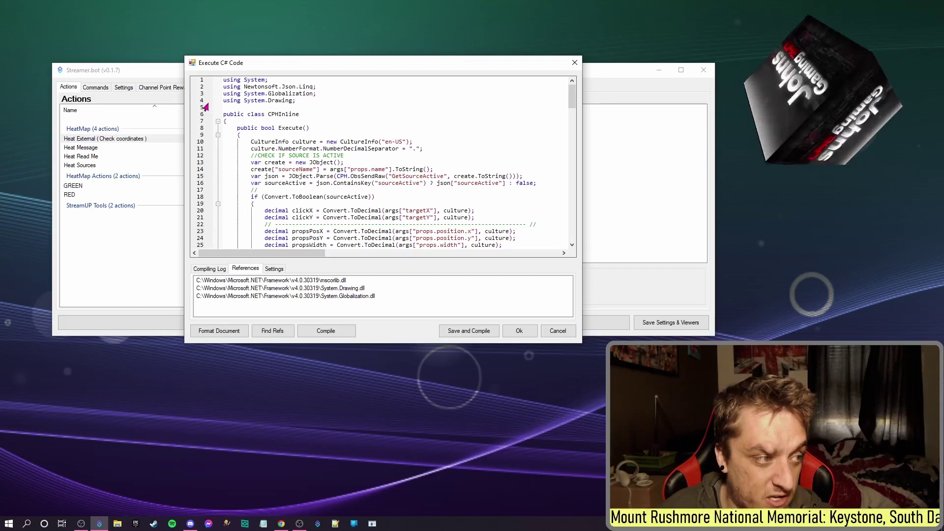
left_click_drag(298, 100, 202, 94)
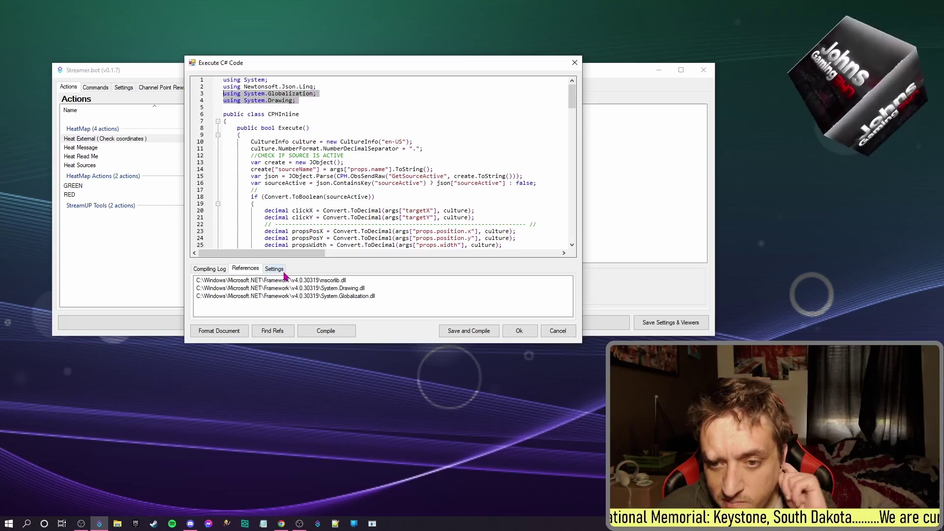
left_click(519, 331)
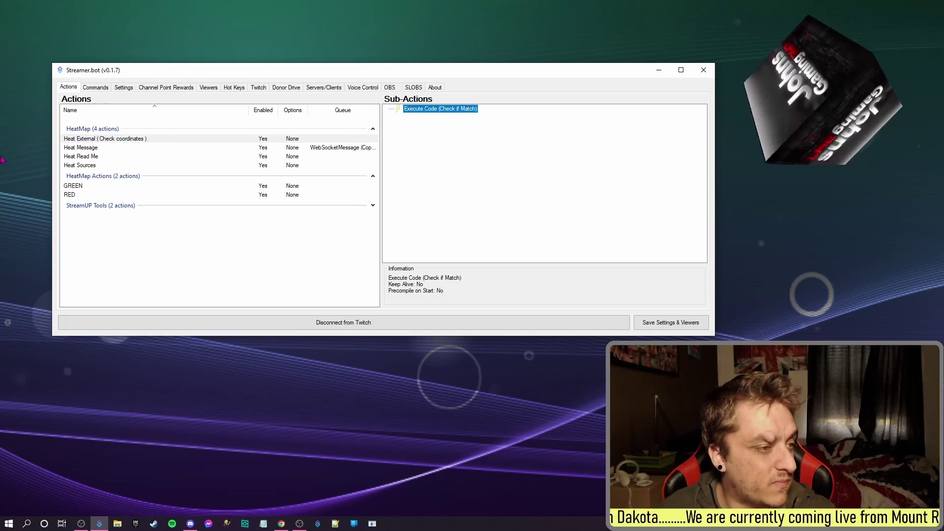
double_click(453, 109)
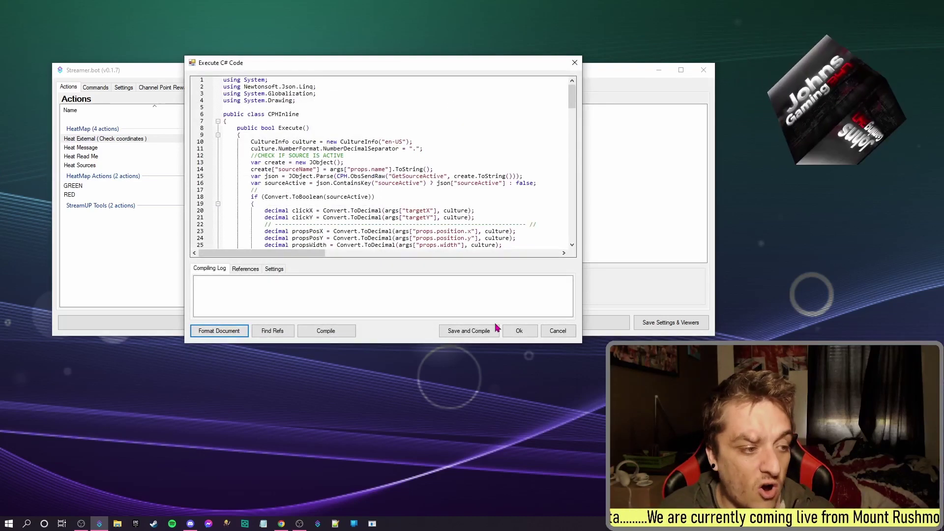
left_click(518, 332)
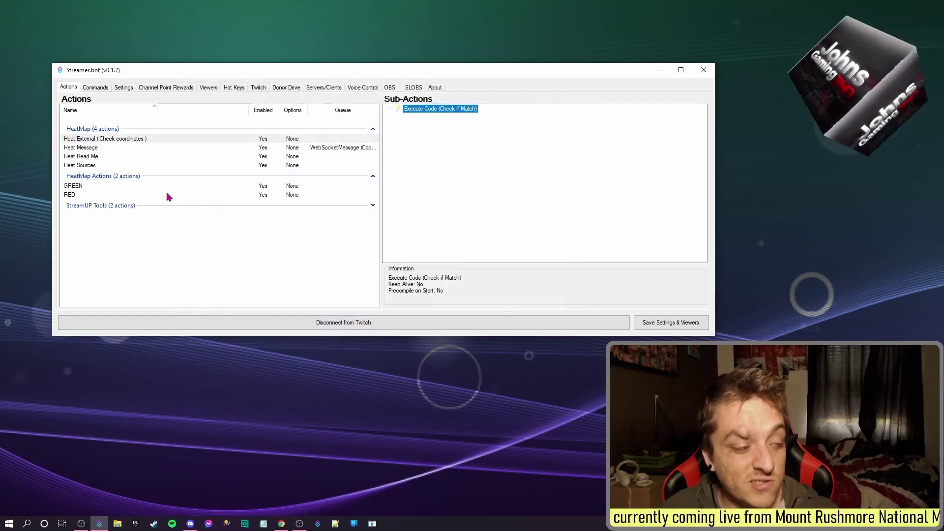
- Check the references of the two Execute Code sub-actions in the Heat Message action
left_click(70, 147)
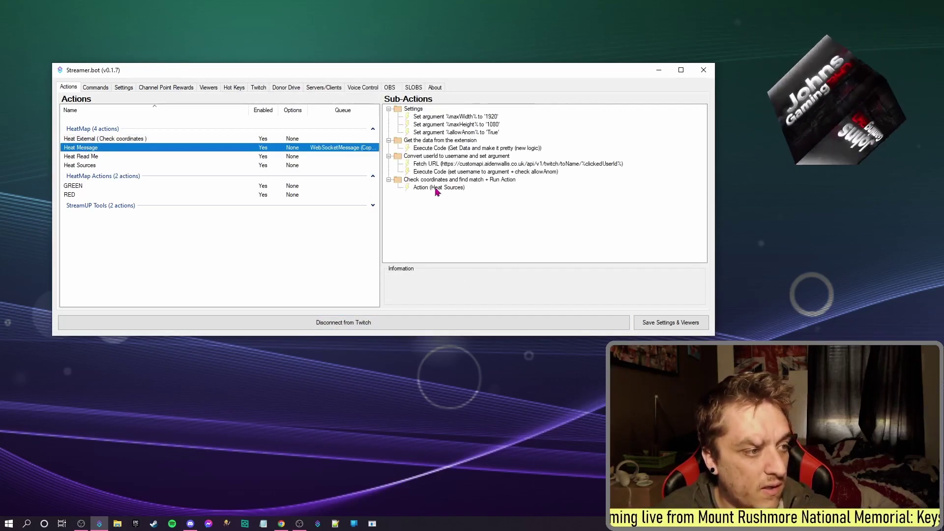
double_click(458, 172)
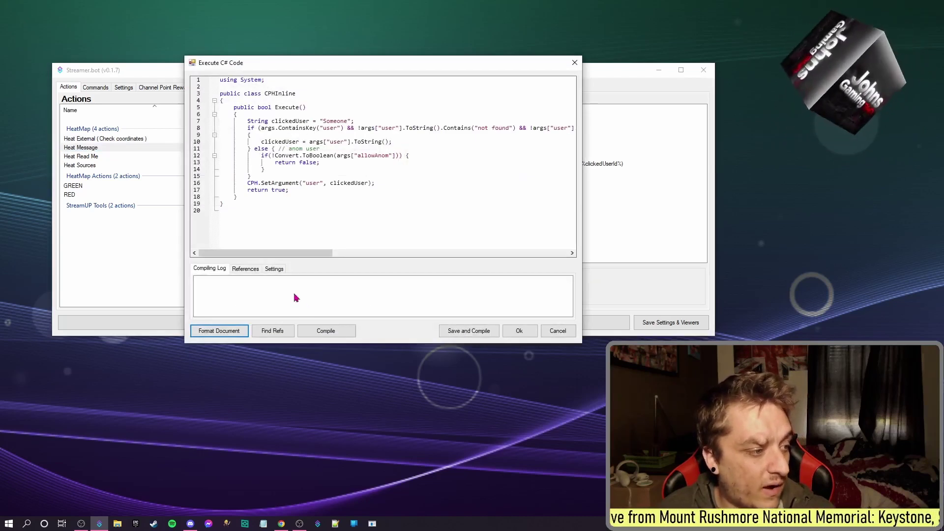
left_click(246, 270)
left_click(516, 331)
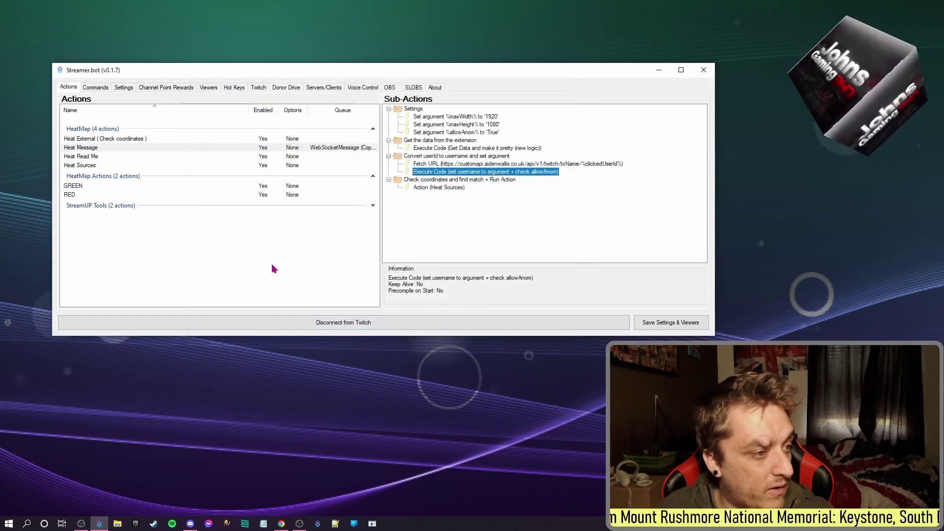
double_click(475, 148)
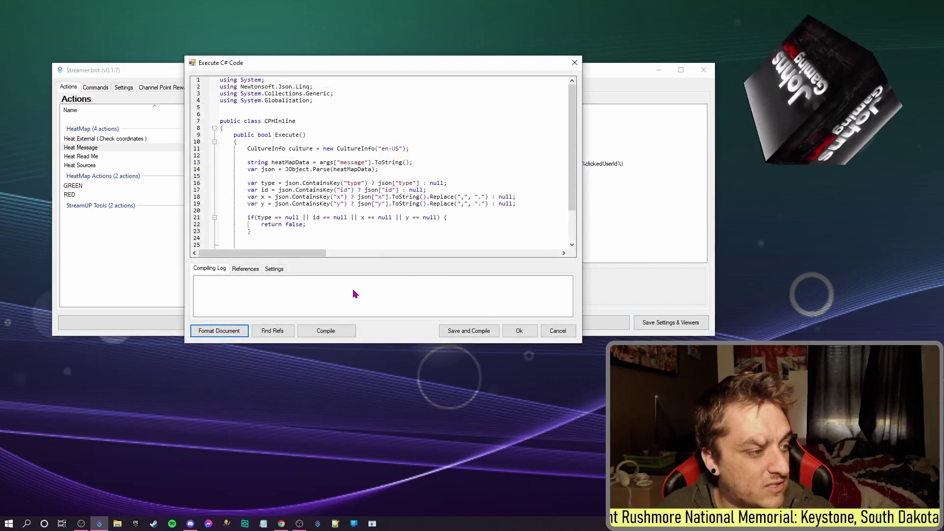
left_click(245, 269)
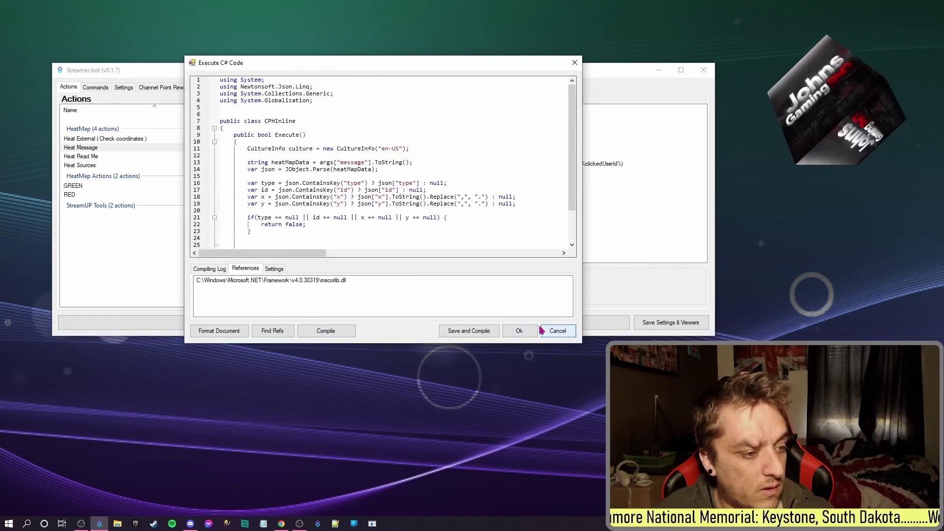
left_click(514, 331)
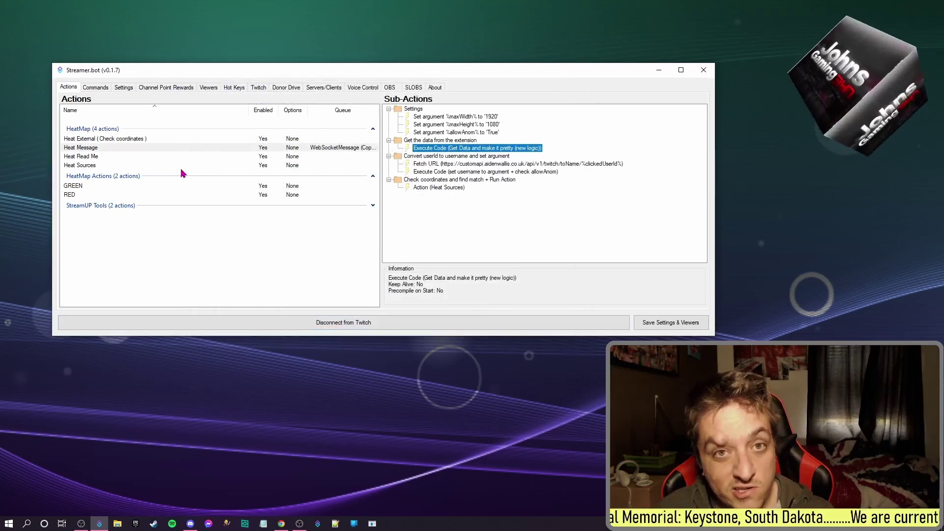
- View the sub-actions of Heat Sources and read the setup instructions in the Heat Read Me action
left_click(91, 158)
left_click(98, 166)
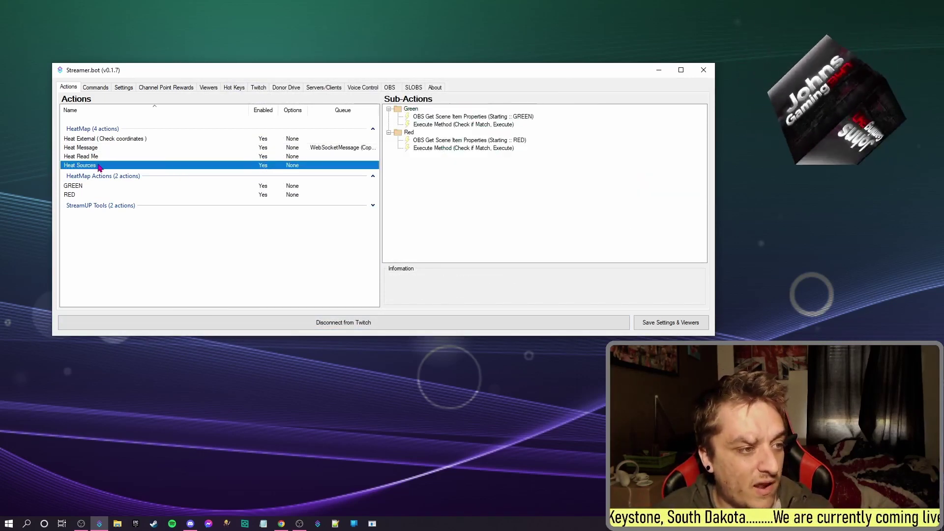
left_click(101, 158)
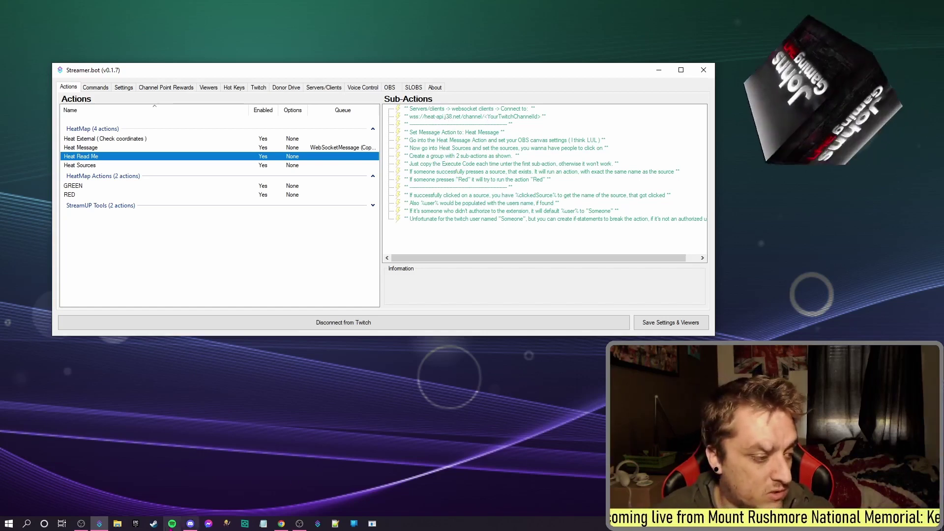
left_click(190, 524)
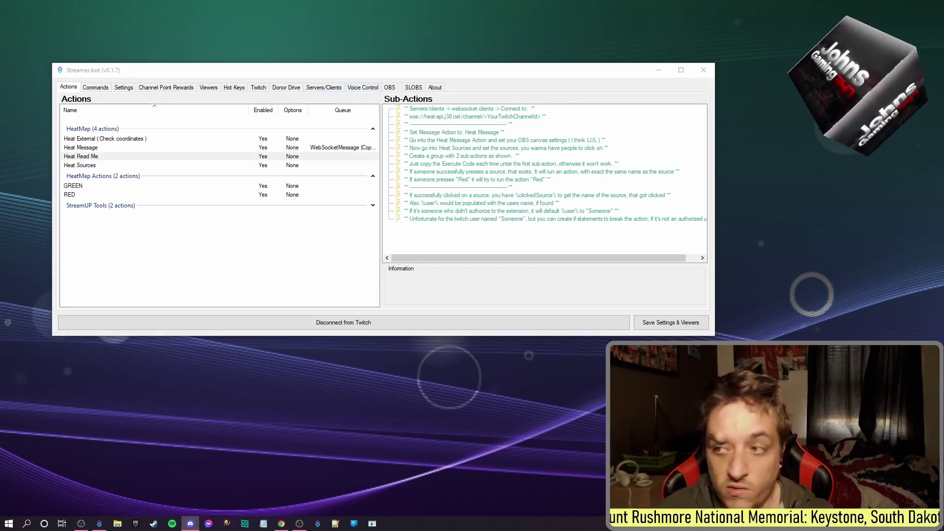
left_click(341, 92)
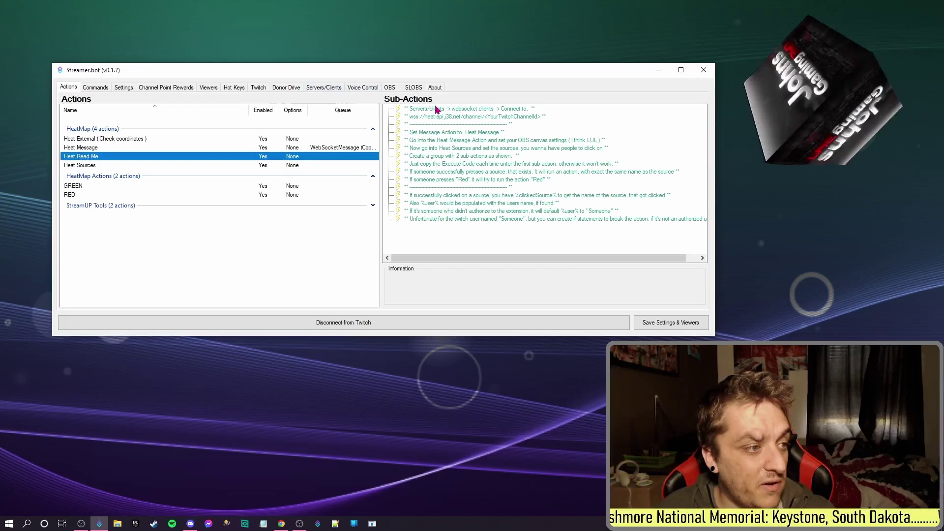
- Inspect the endpoint and action settings of the HeatMap websocket client without changing them
left_click(339, 93)
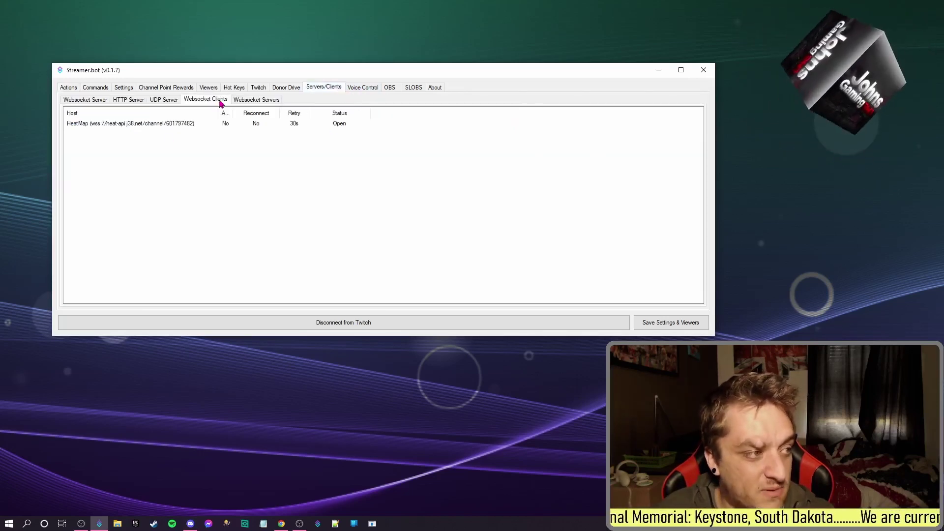
double_click(138, 126)
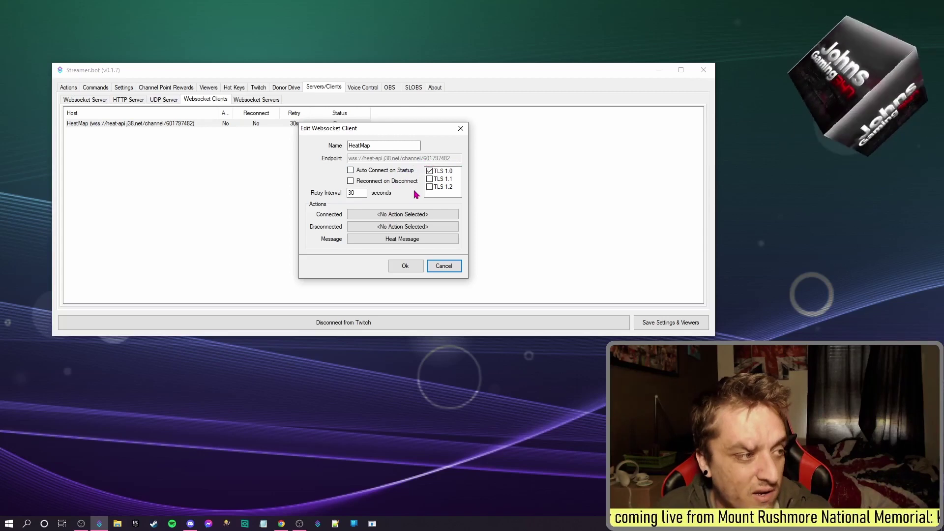
left_click(429, 268)
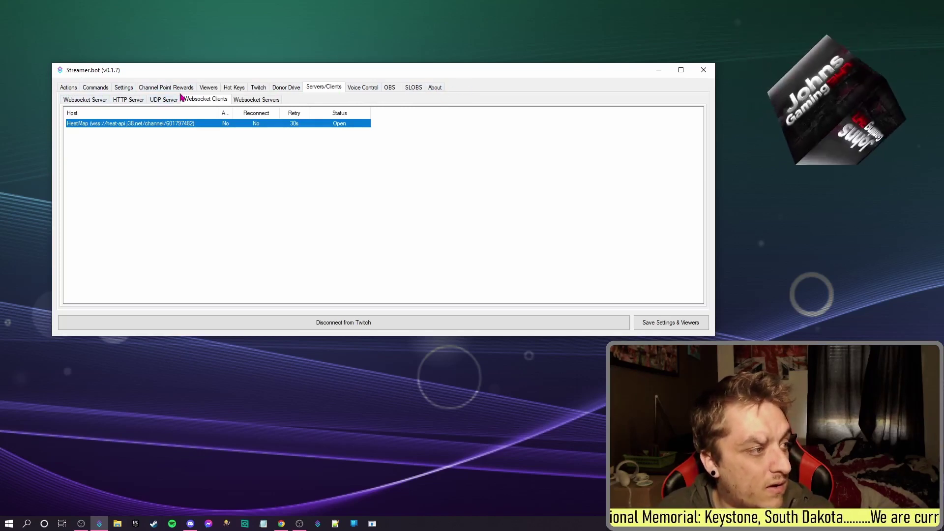
- Look up the broadcaster account's channel ID in the viewer information
left_click(209, 87)
left_click(82, 115)
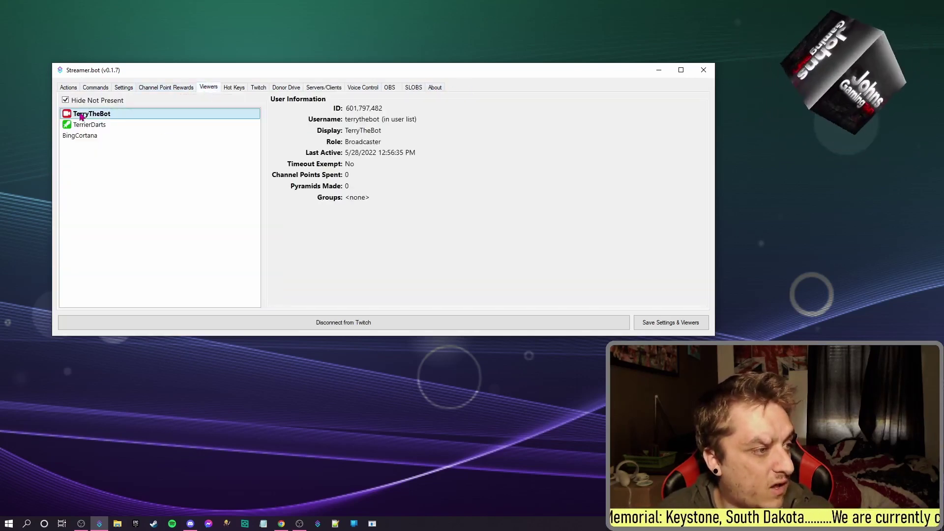
left_click(348, 112)
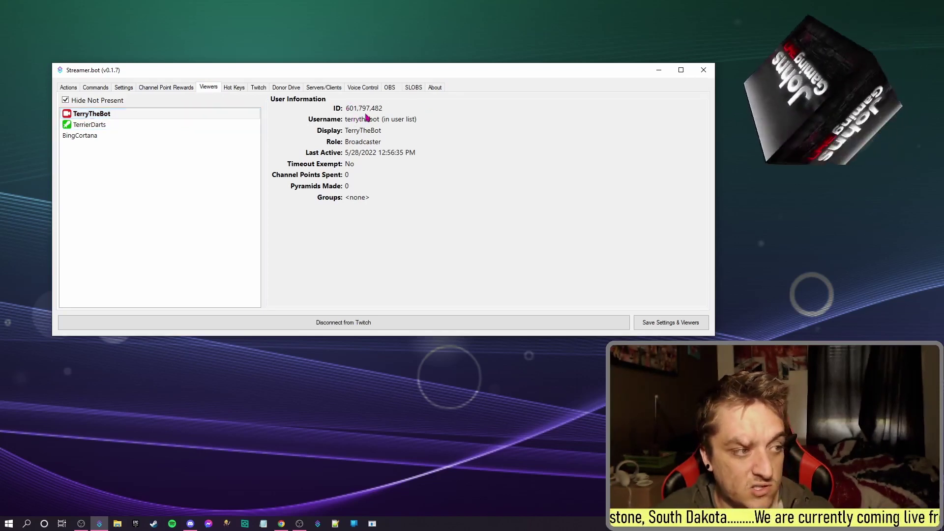
- Recheck the HeatMap websocket client's endpoint and Heat Message action assignment, and view the client's connection options
left_click(324, 88)
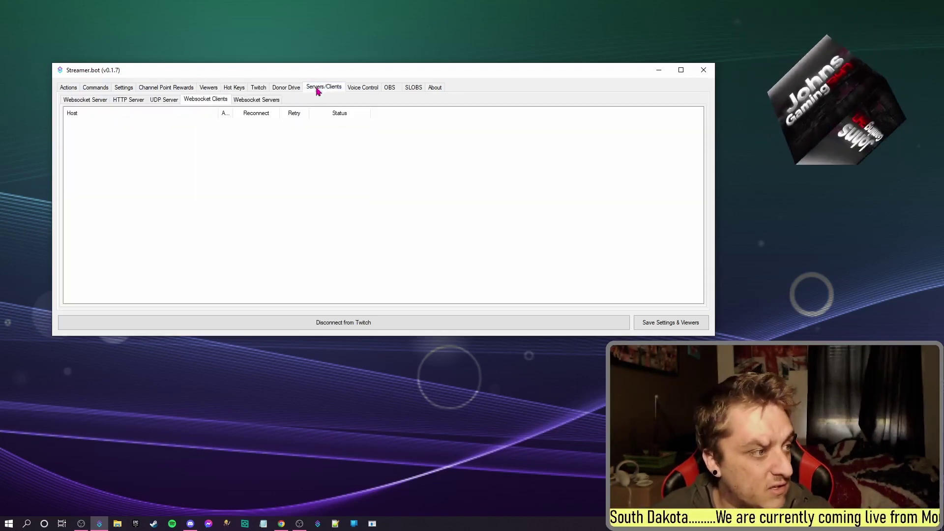
double_click(240, 123)
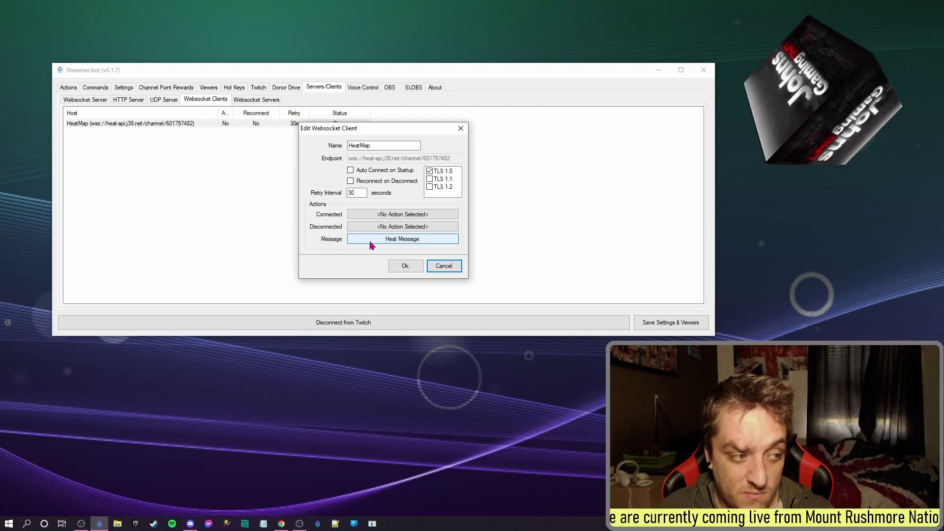
left_click(402, 267)
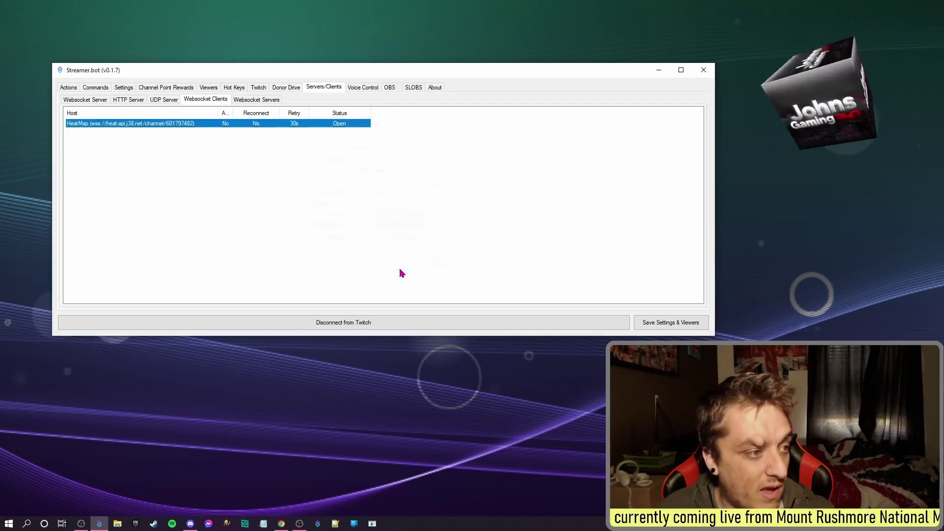
right_click(277, 125)
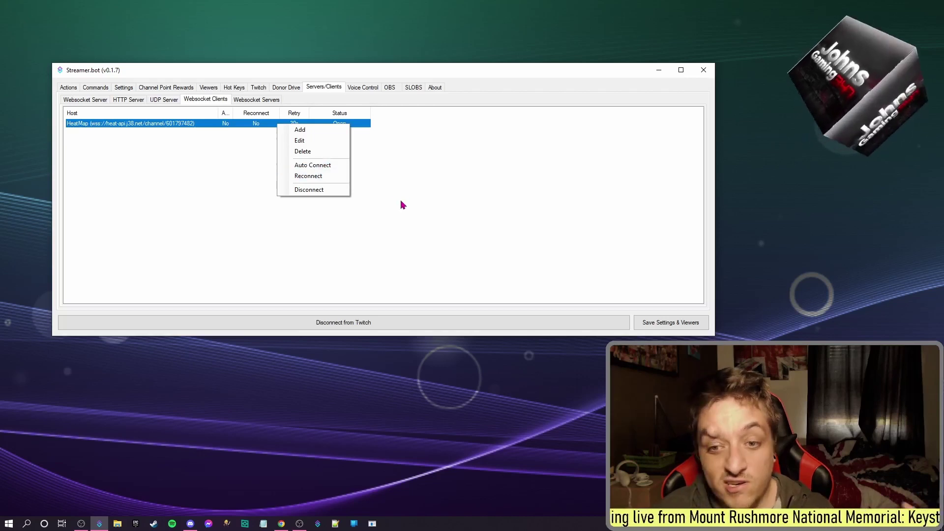
left_click(288, 209)
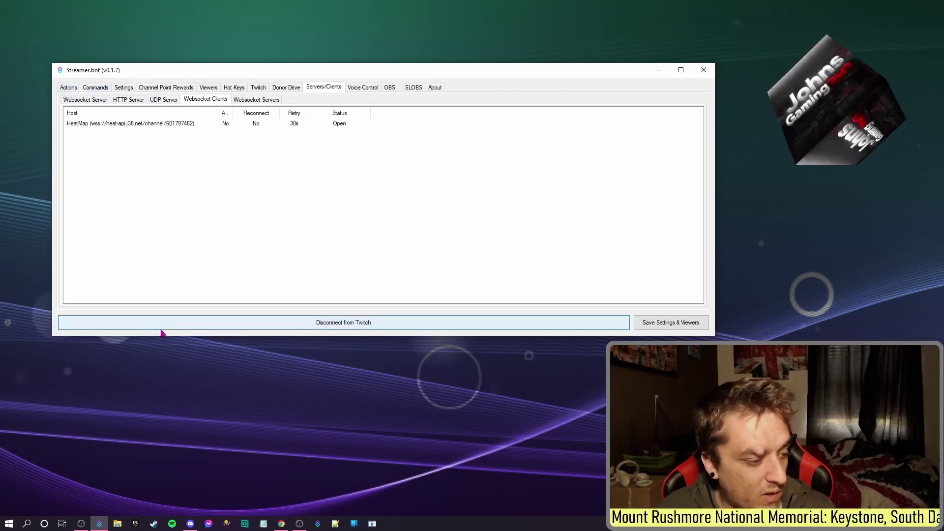
- Bring up OBS behind Streamer.bot and view the sub-actions of the GREEN and RED actions
left_click(82, 524)
left_click(100, 524)
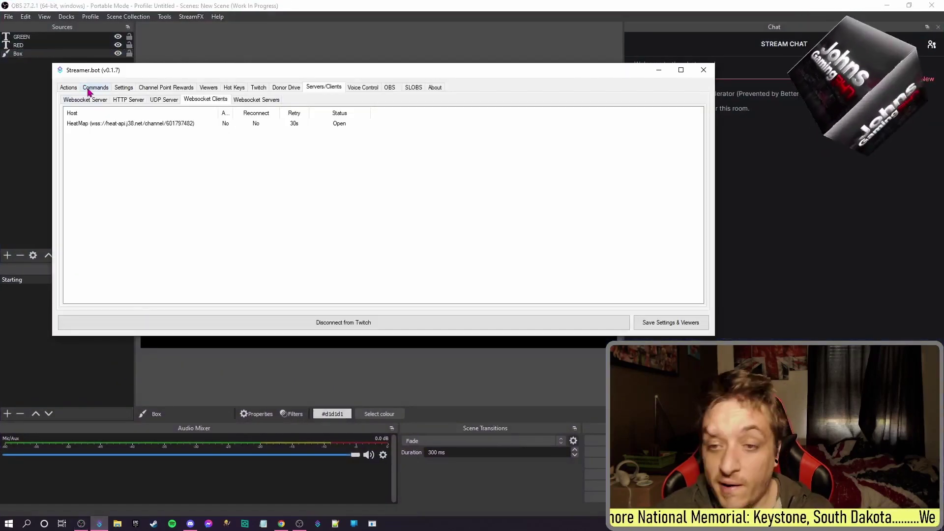
left_click(69, 88)
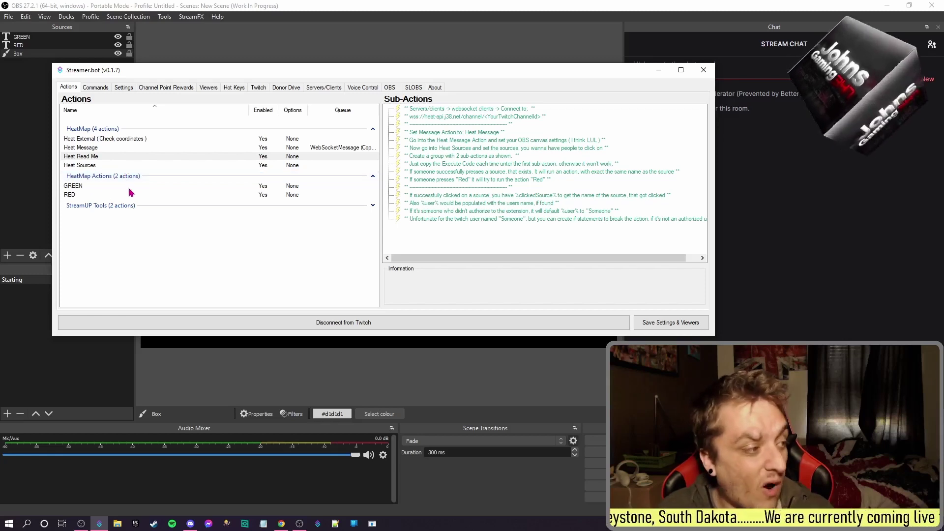
left_click(76, 188)
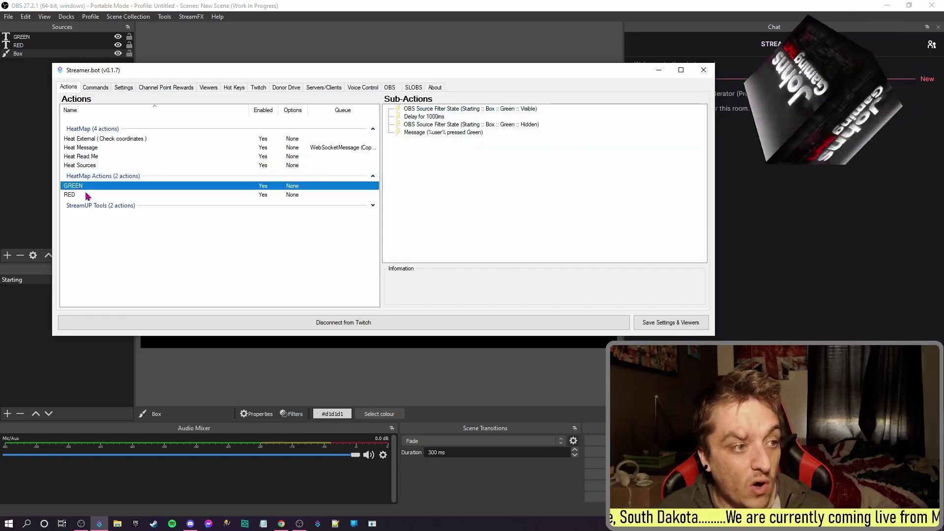
left_click(81, 196)
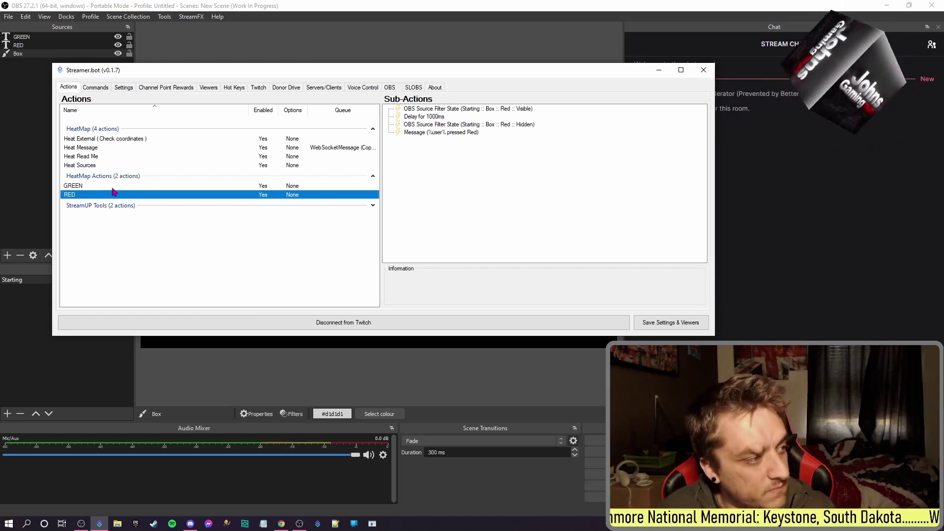
- Review the Heat Message and Heat Sources sub-actions, checking the connection, scene and source set for the GREEN scene item
left_click(94, 148)
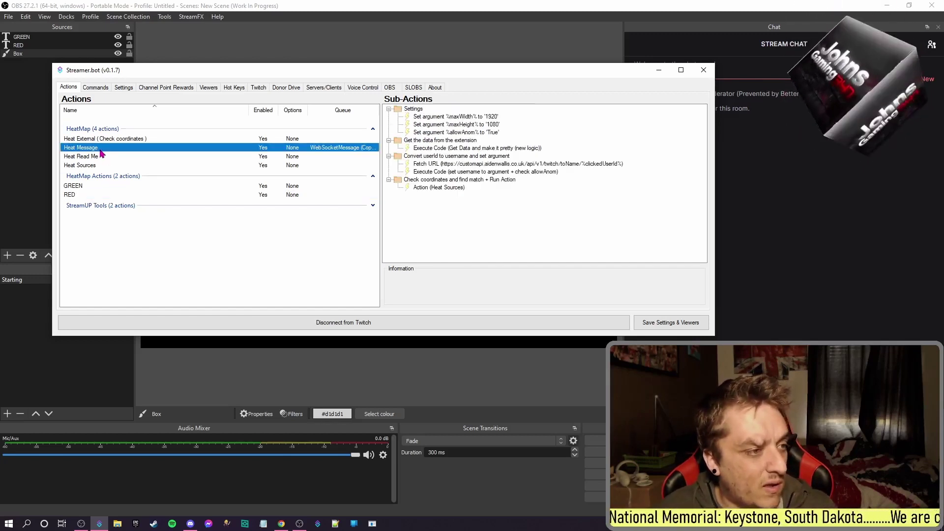
left_click(98, 166)
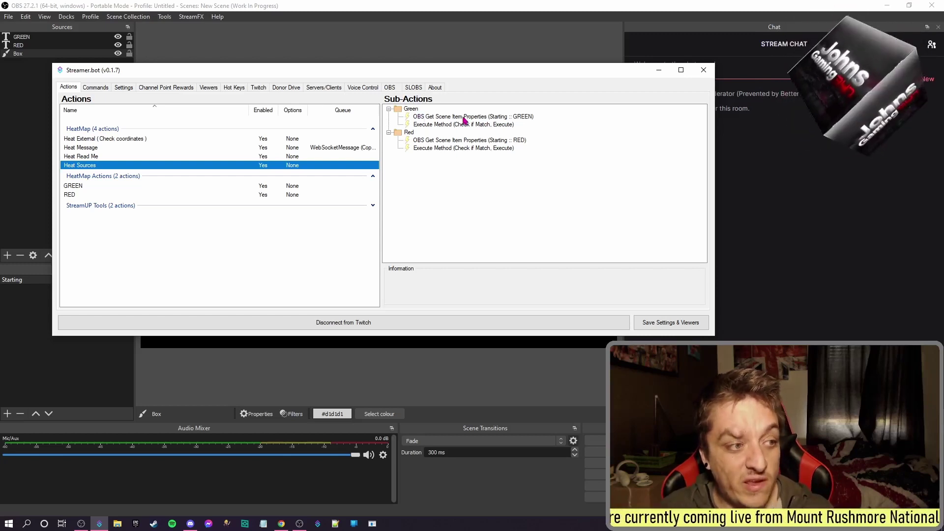
double_click(506, 119)
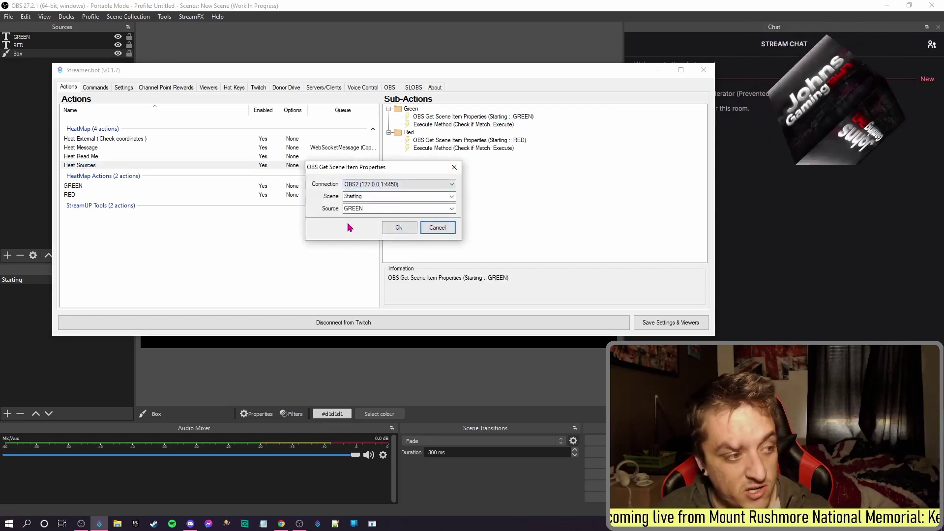
left_click(386, 228)
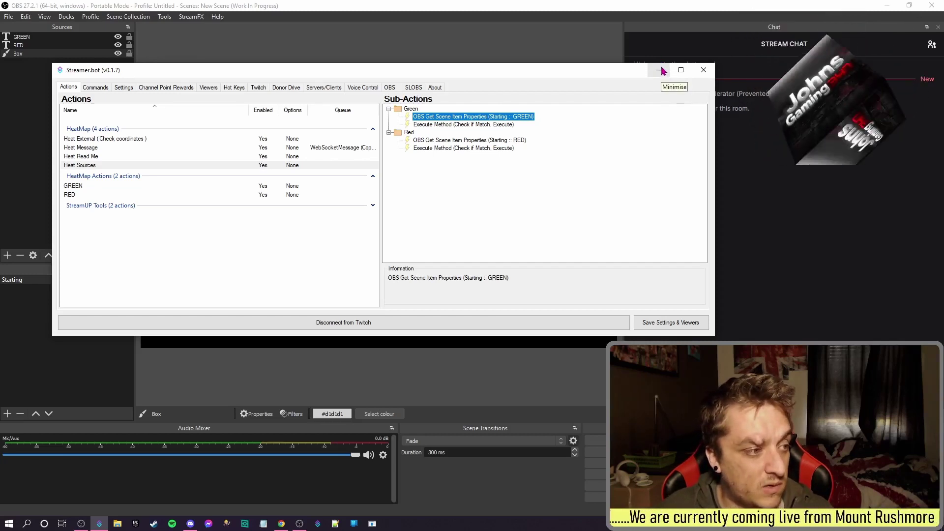
- Compare the sources in the OBS Starting scene with the GREEN action and inspect that action's chat message sub-action
left_click(662, 71)
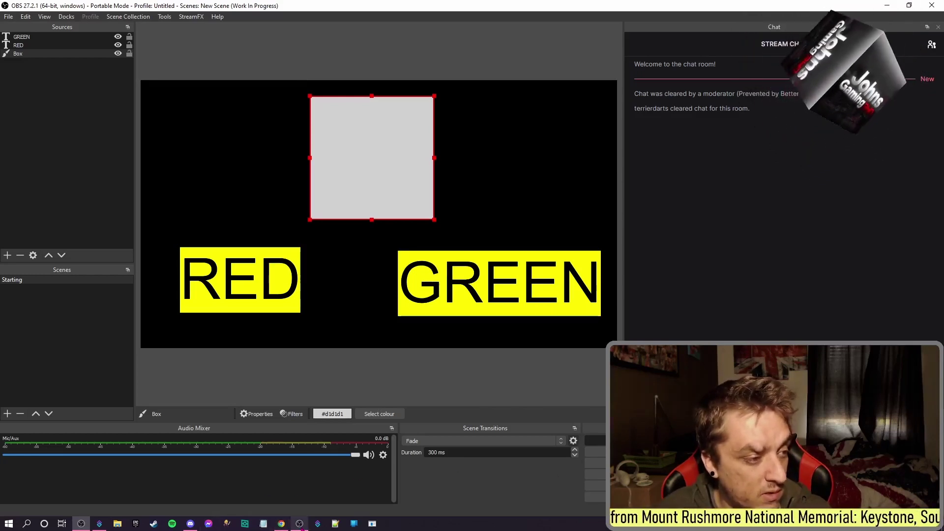
mouse_move(299, 523)
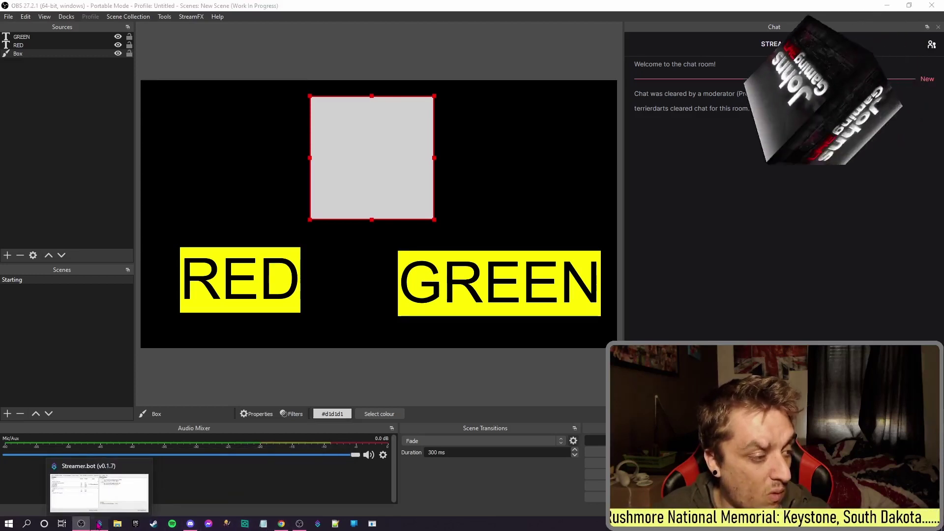
left_click(147, 487)
left_click(98, 186)
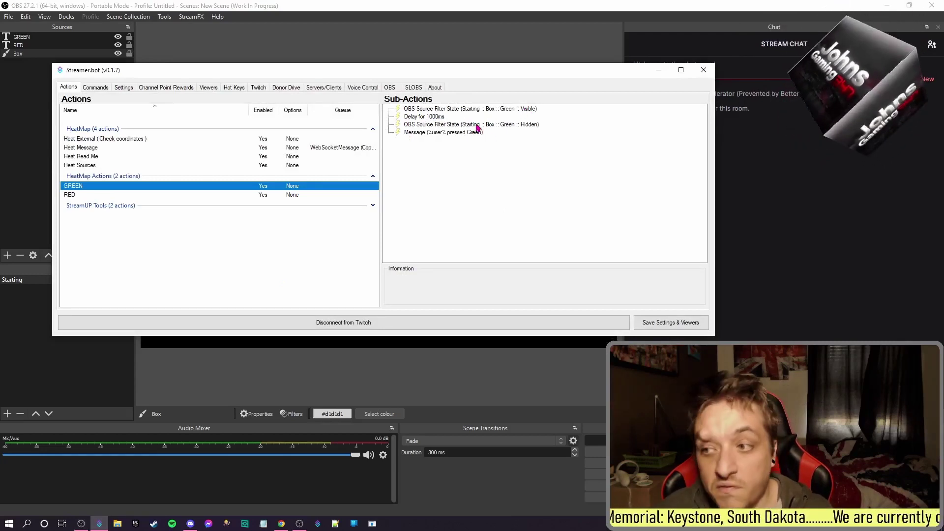
left_click(434, 133)
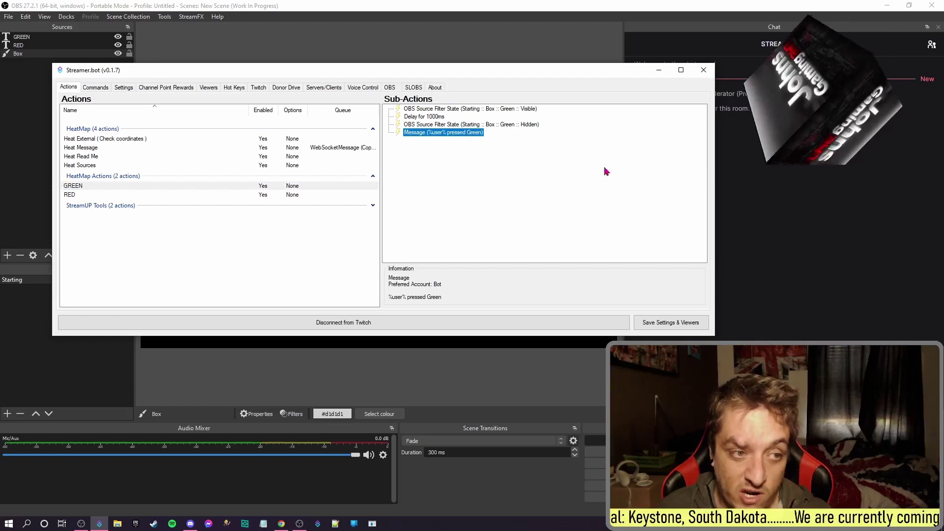
left_click(659, 69)
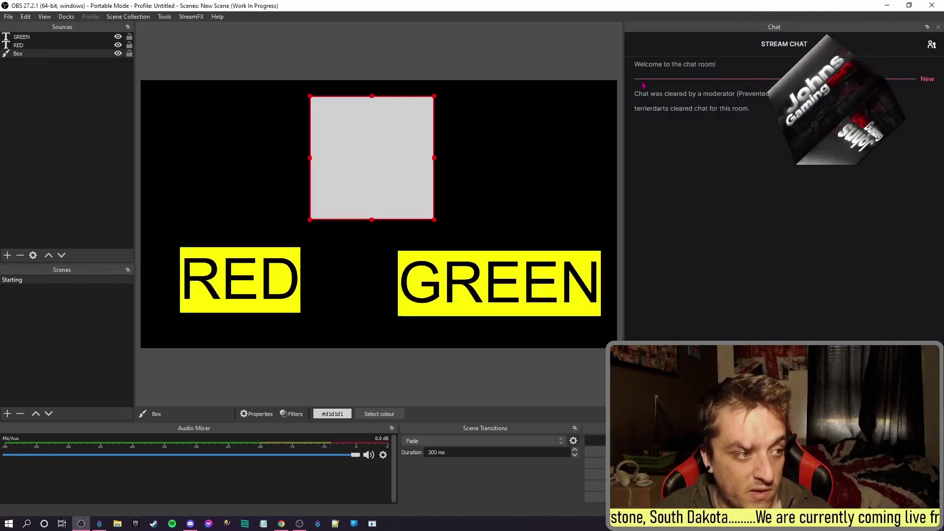
left_click(100, 524)
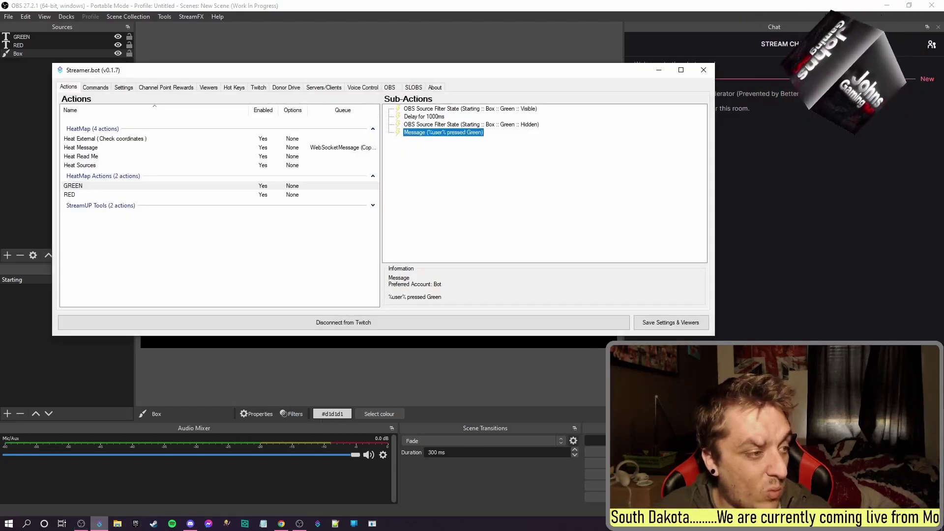
left_click(100, 524)
- Switch to Chrome, view the live Twitch channel and check the Heat extension's user ID access without revoking it
left_click(282, 524)
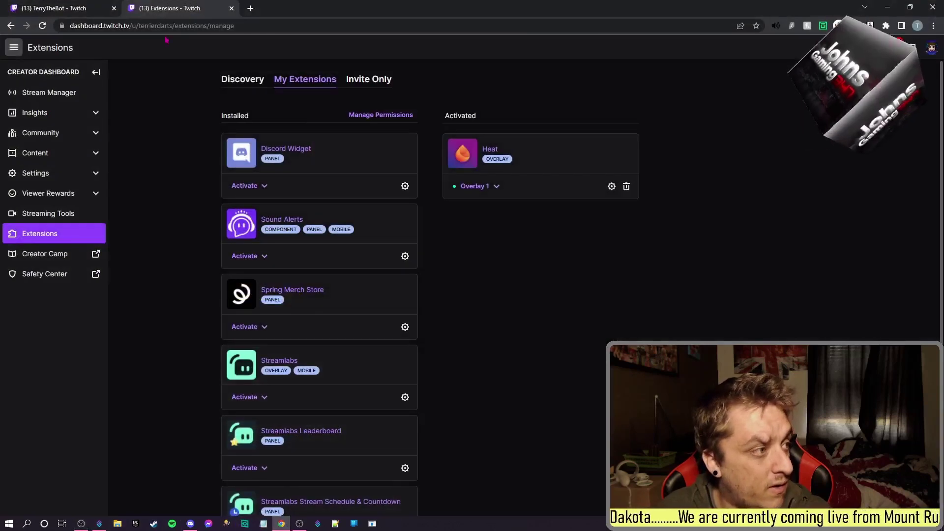
left_click(94, 6)
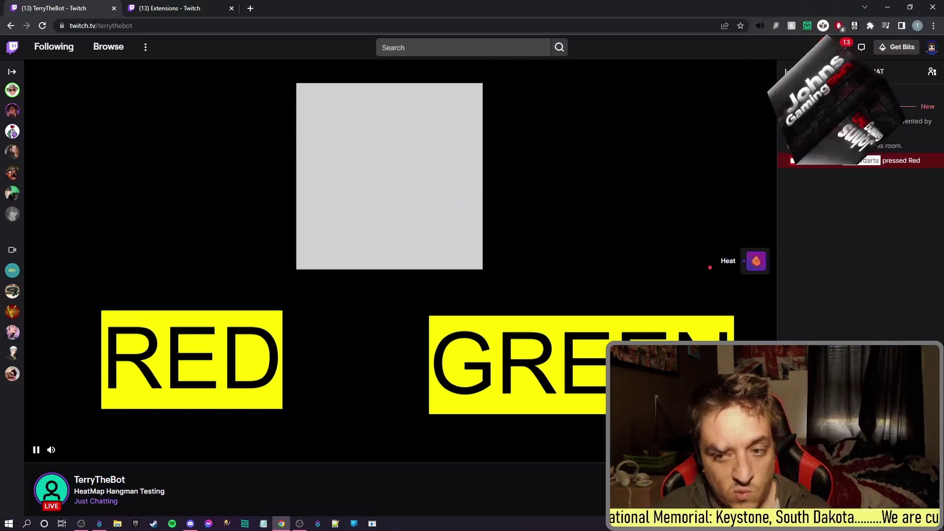
left_click(756, 265)
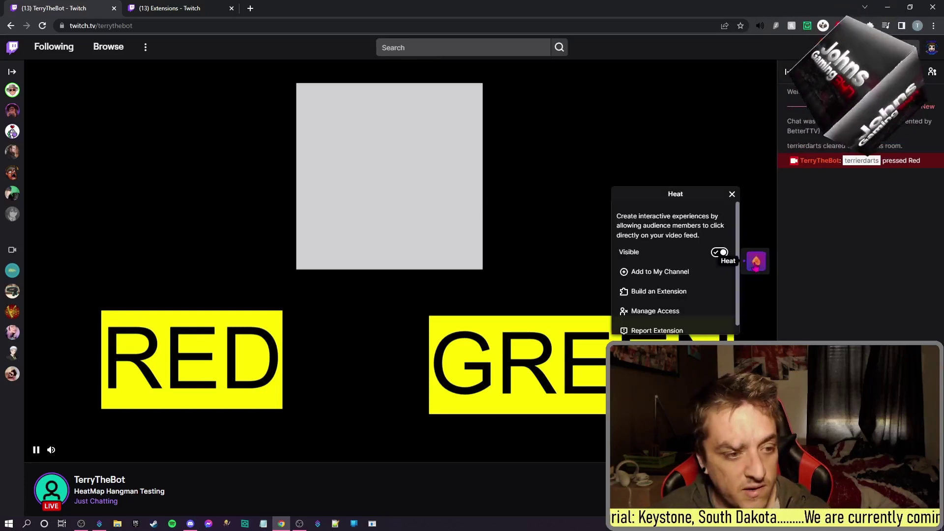
left_click(672, 314)
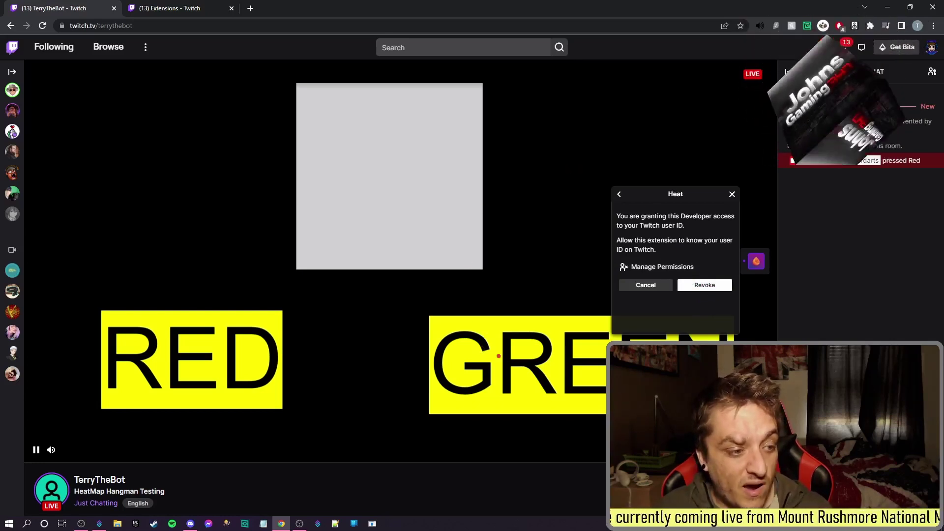
left_click(649, 288)
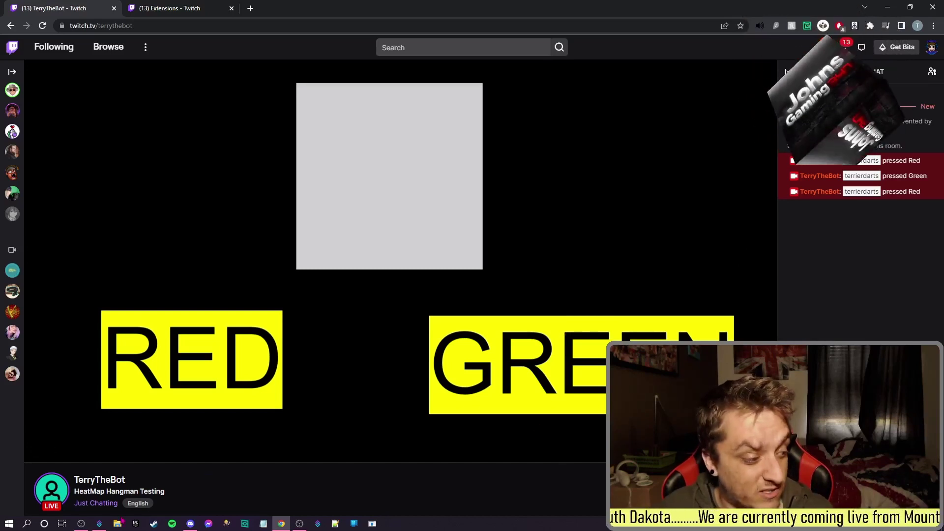
- Switch to OBS and select the RED text source in the Starting scene
left_click(81, 523)
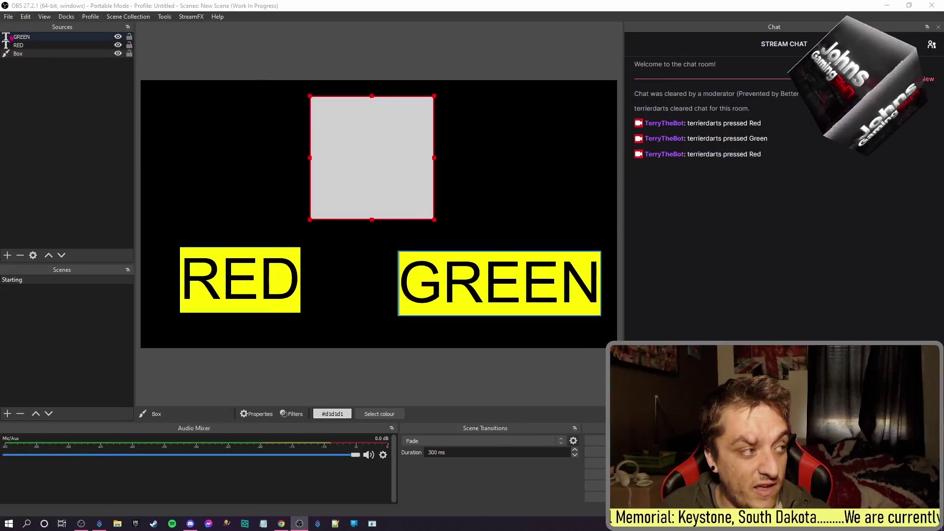
left_click(28, 45)
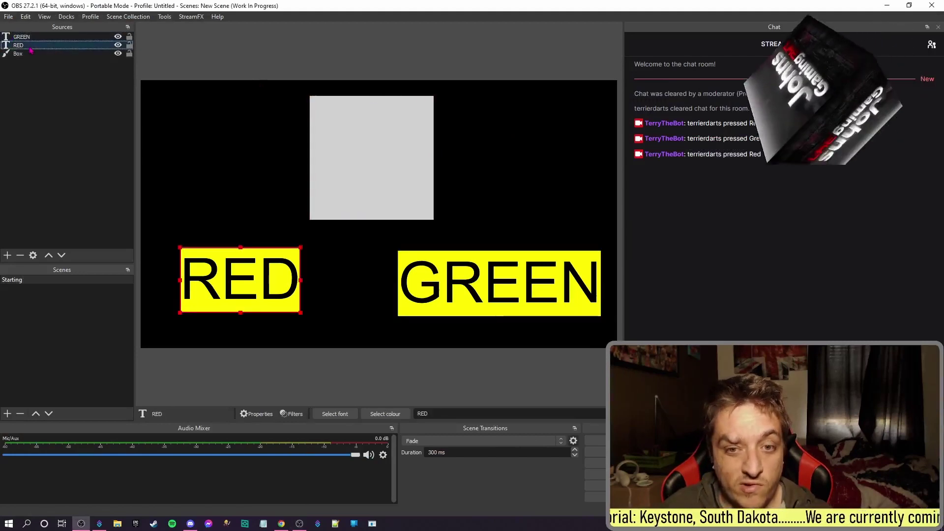